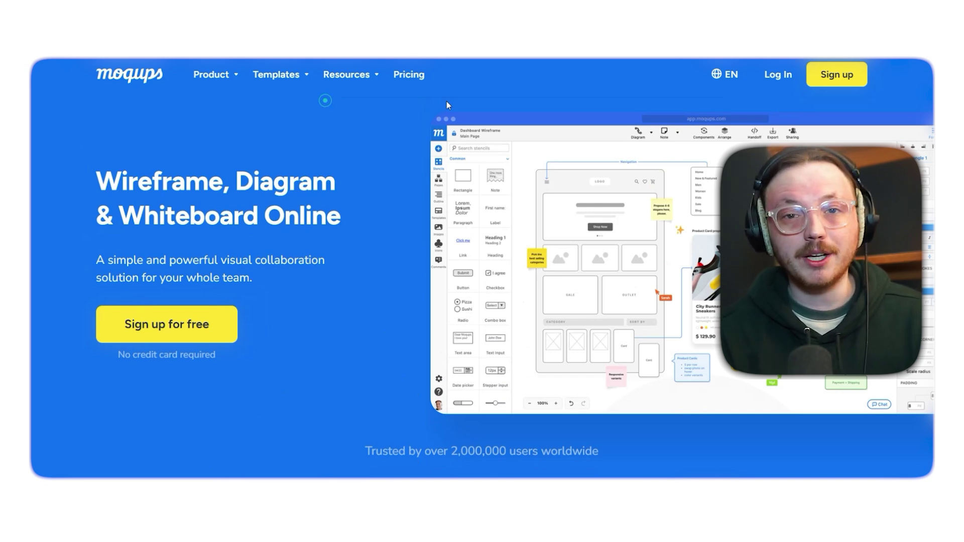
Start the free account registration and sign up with Google.
click(837, 74)
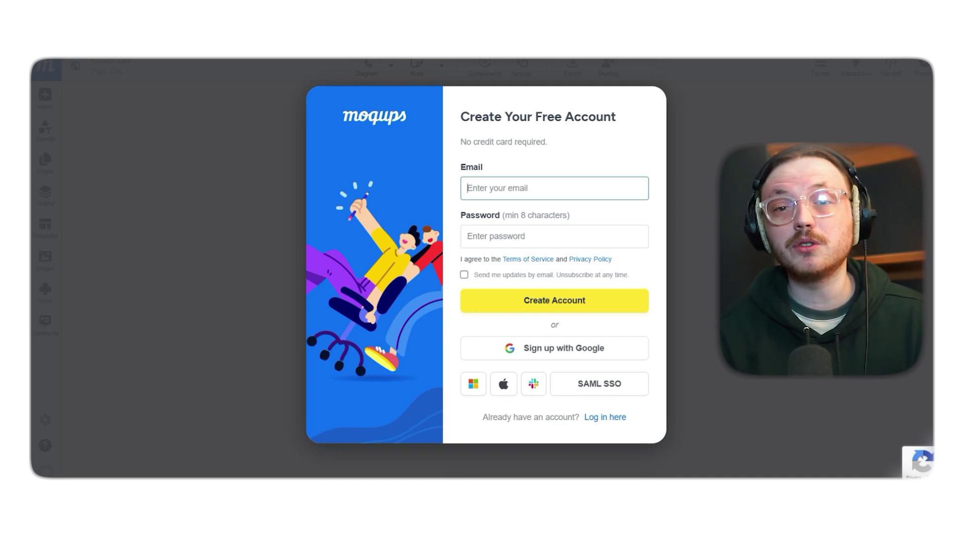
click(491, 341)
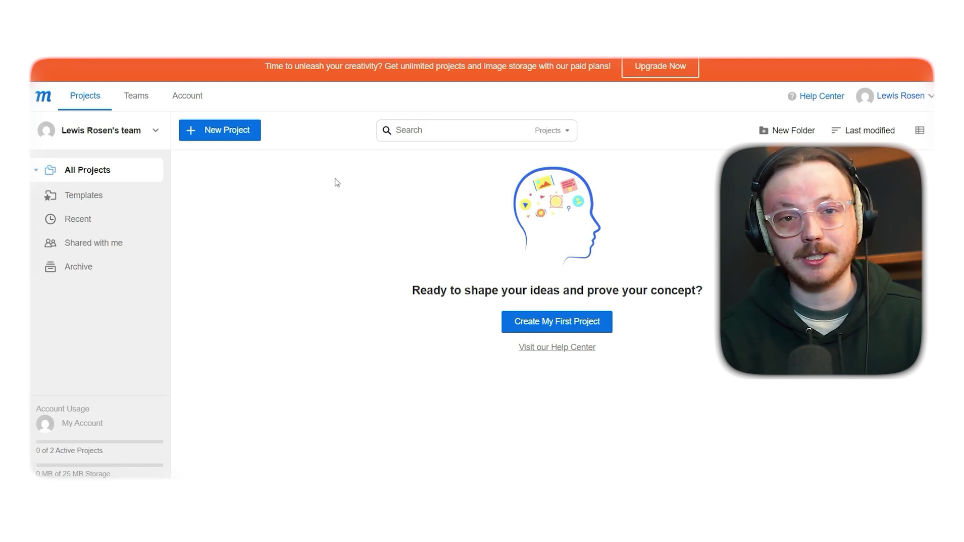
View the Teams page and the Account page of the dashboard.
click(141, 94)
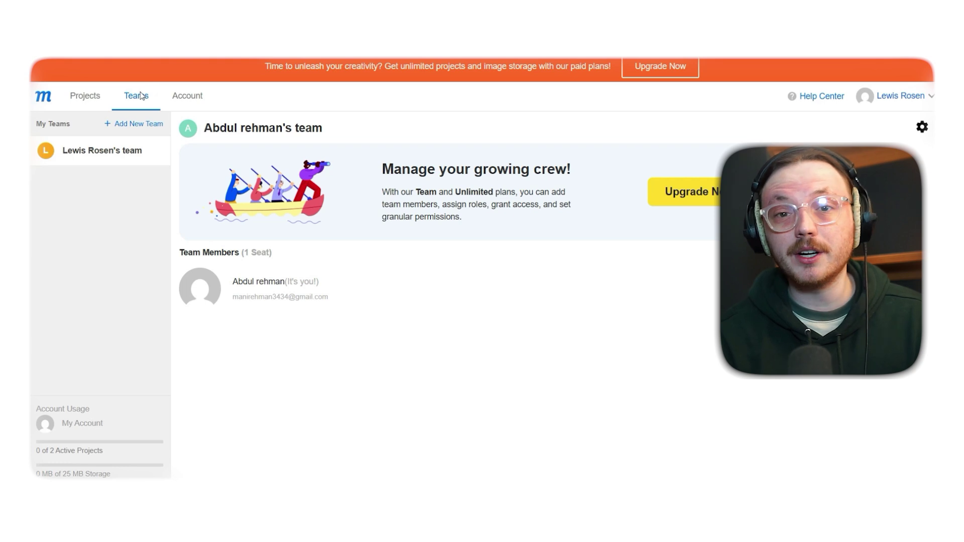
click(192, 96)
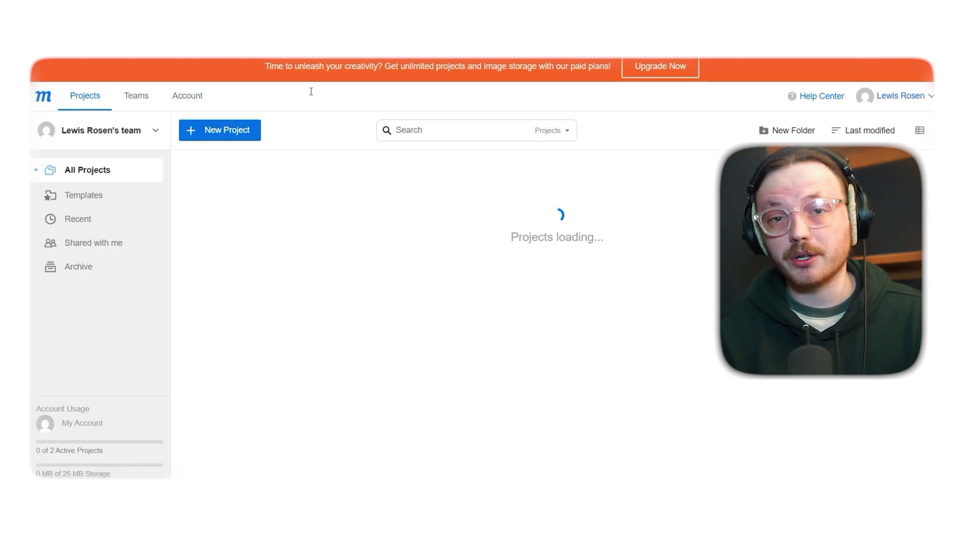
Create a new project from the Landing Page Wireframe template.
click(215, 131)
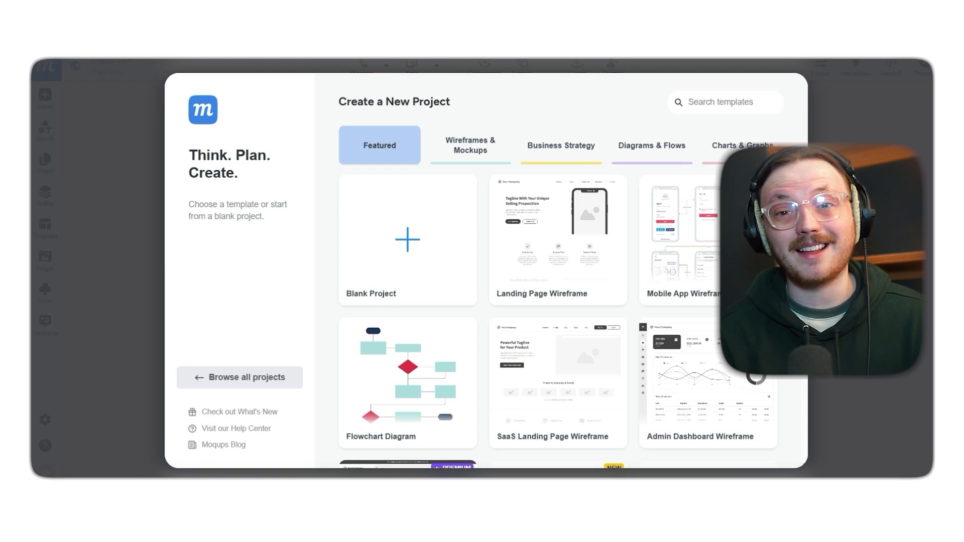
click(563, 227)
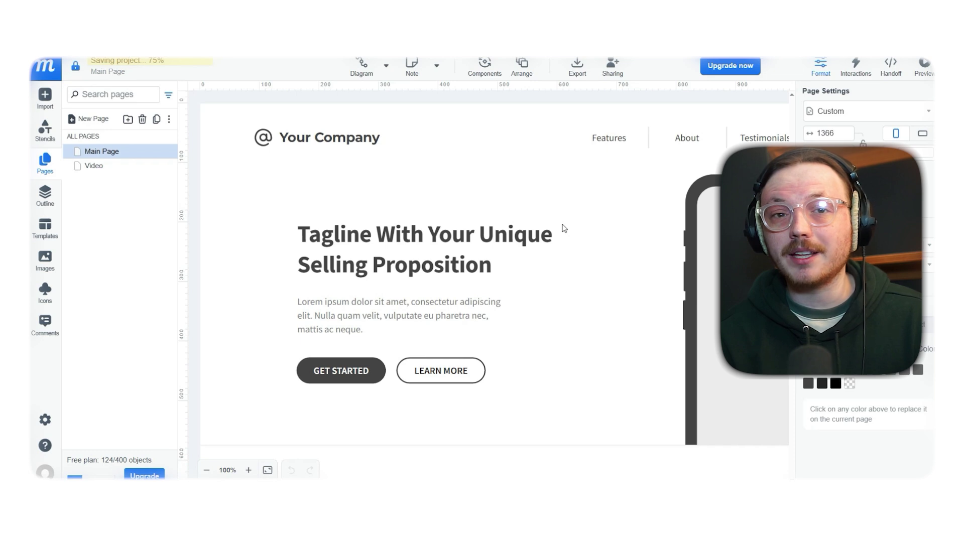
Examine the landing page project's outline of objects, its templates, images, icons and comments.
click(46, 198)
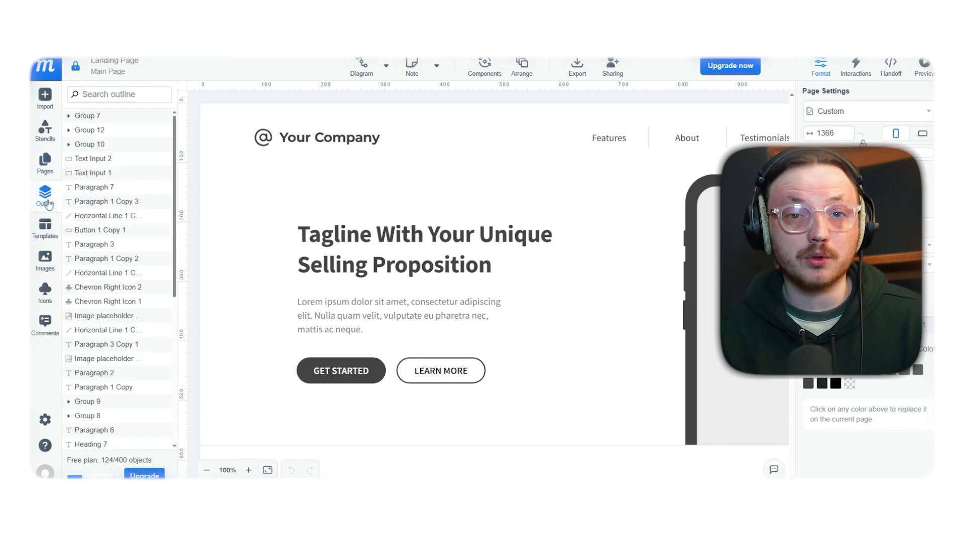
scroll(78, 234, down, 4)
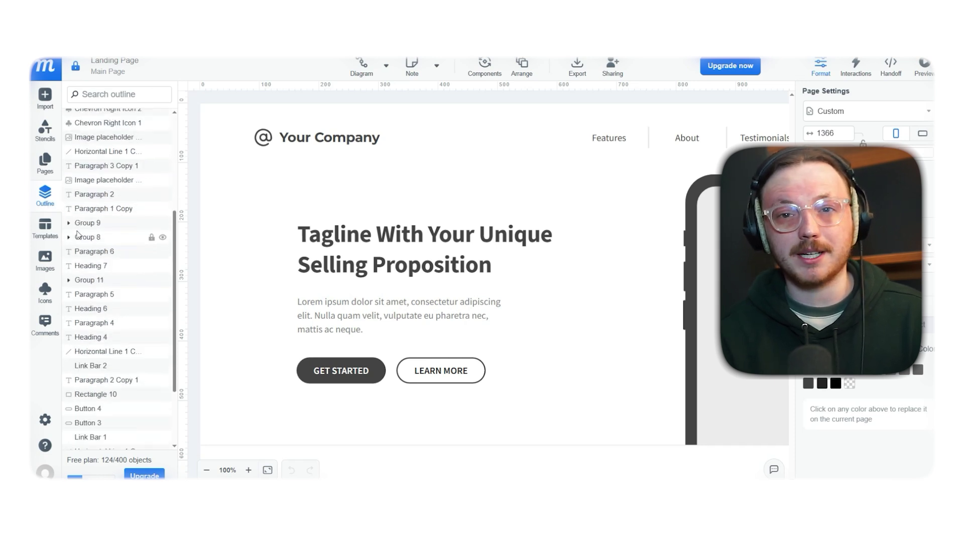
scroll(77, 234, up, 2)
scroll(78, 233, up, 3)
click(47, 230)
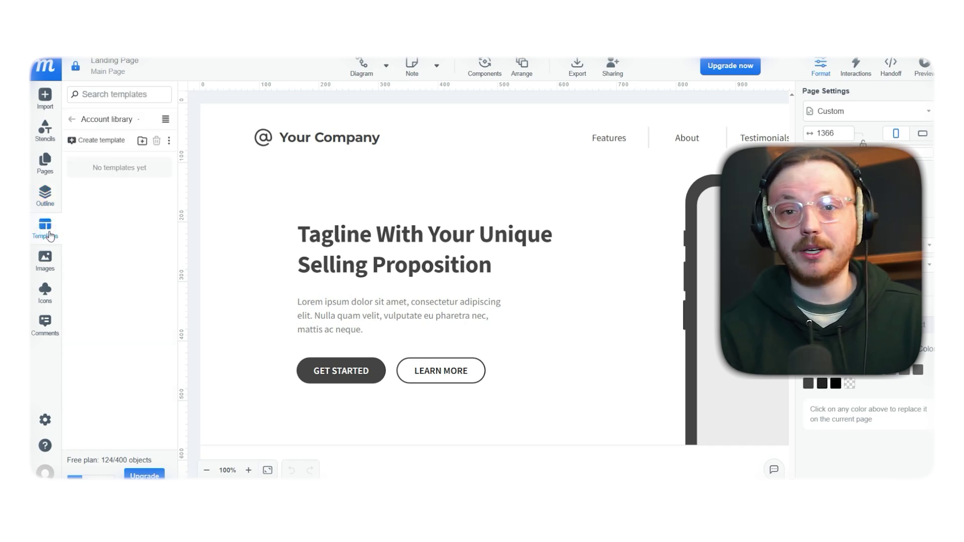
click(46, 260)
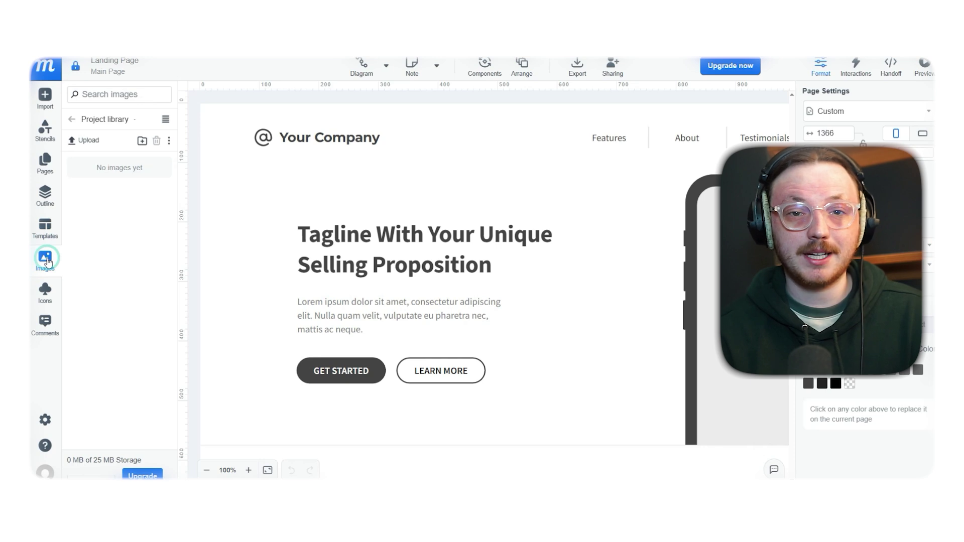
click(48, 300)
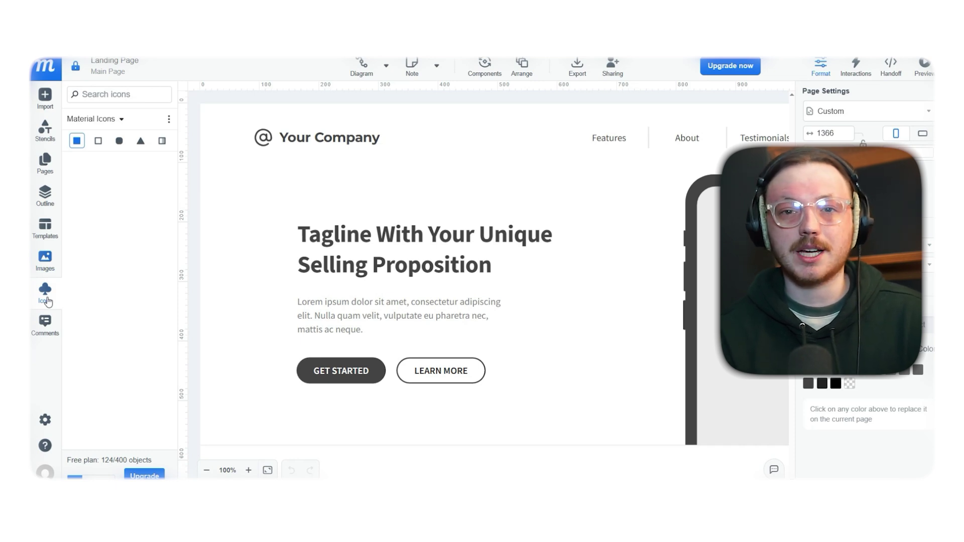
click(46, 325)
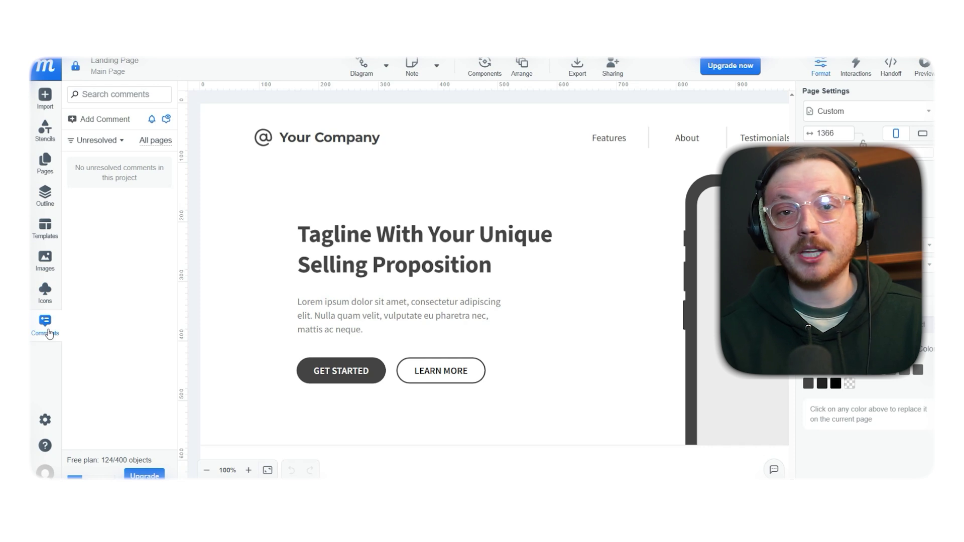
click(48, 331)
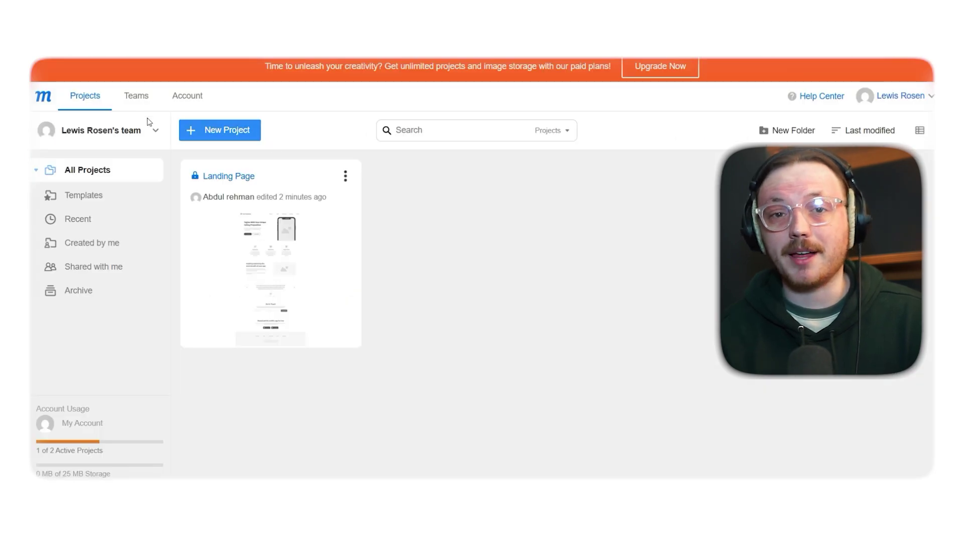
Try to add a new team under team management, and dismiss the Unlimited plan offer.
click(136, 96)
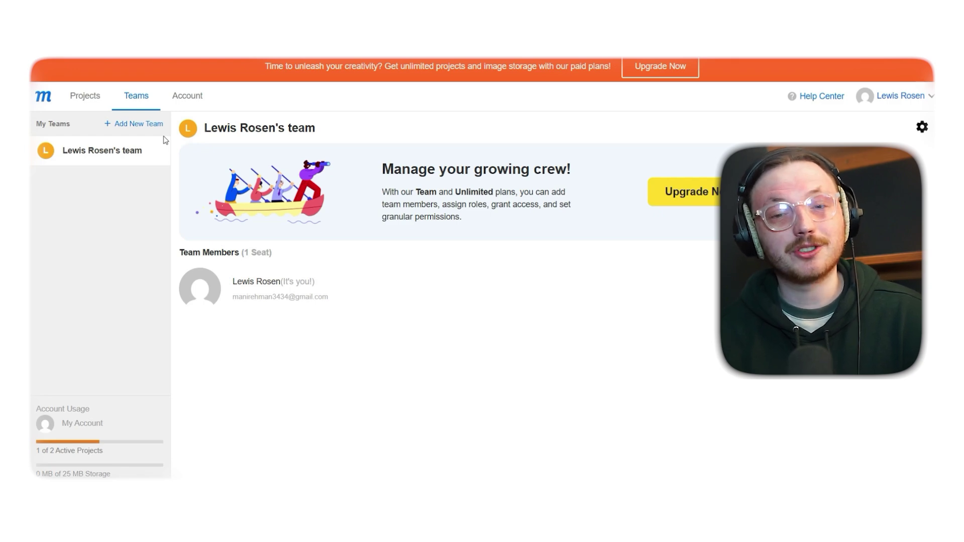
click(121, 123)
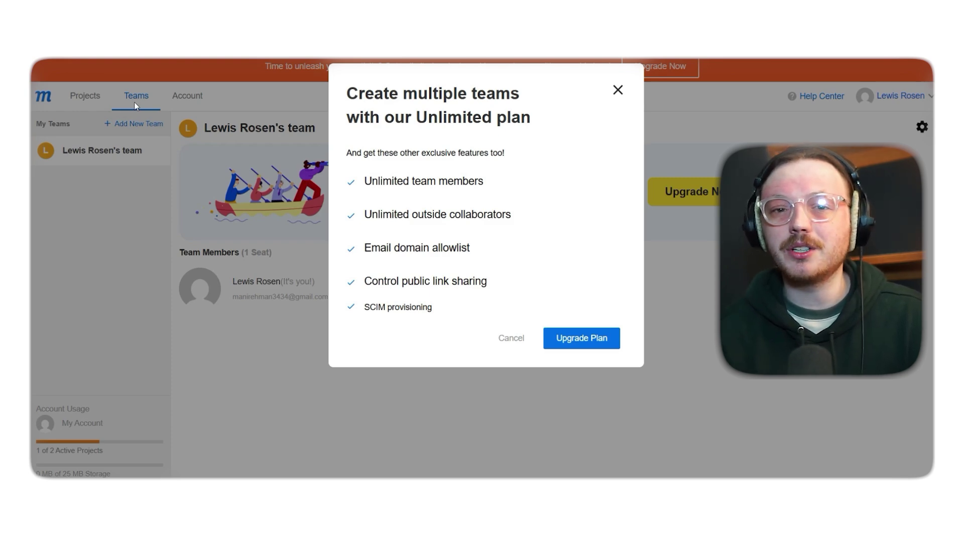
click(618, 90)
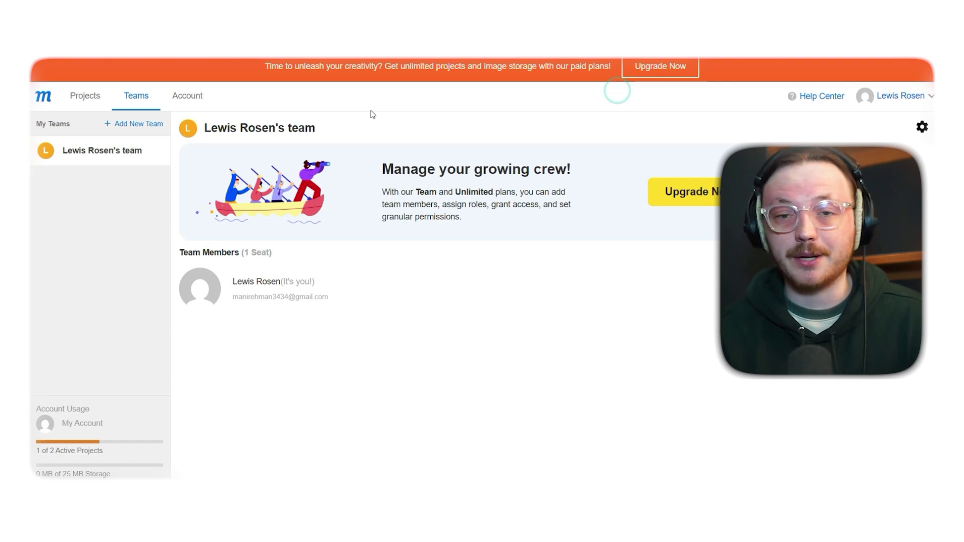
Review the account's available integrations, from Google Drive, Dropbox and Box to Slack and Atlassian Cloud.
click(192, 97)
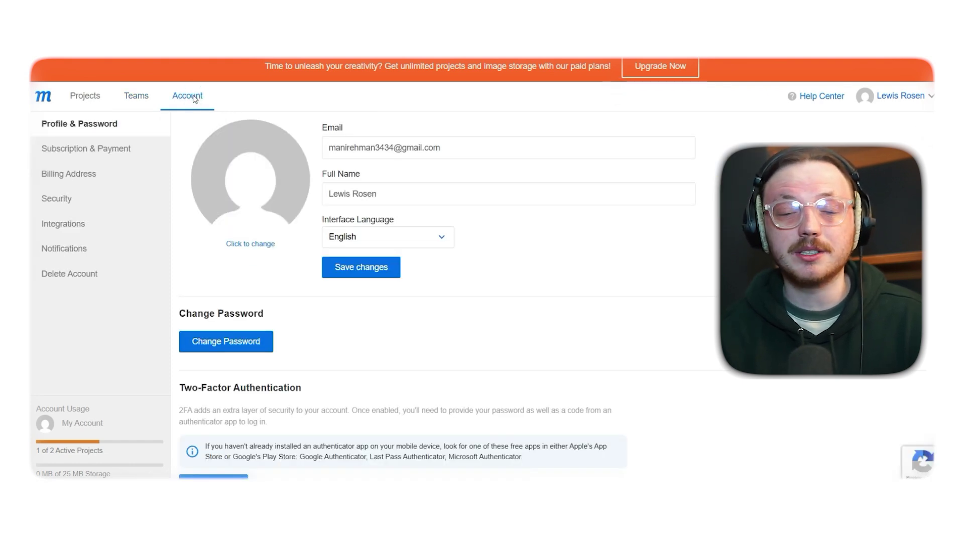
click(69, 229)
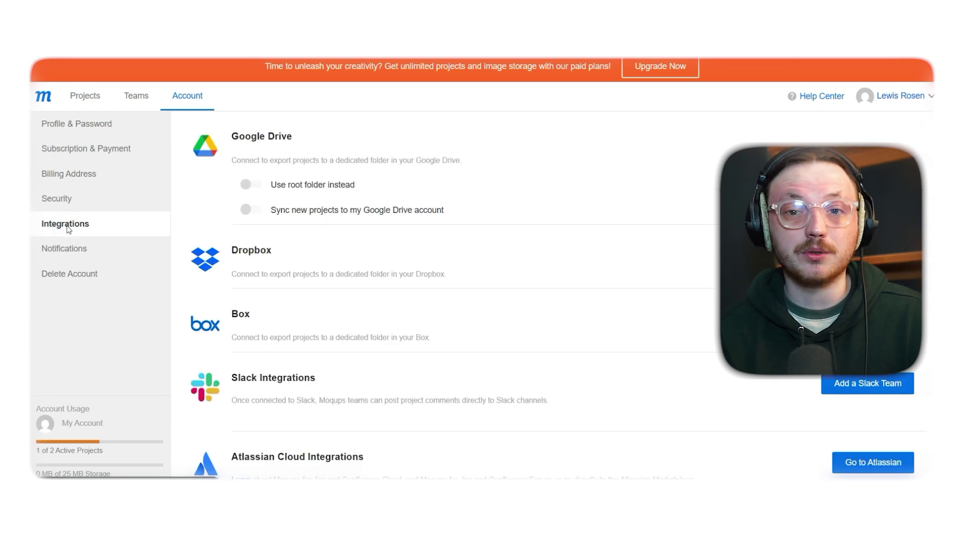
scroll(179, 275, down, 1)
scroll(179, 275, up, 1)
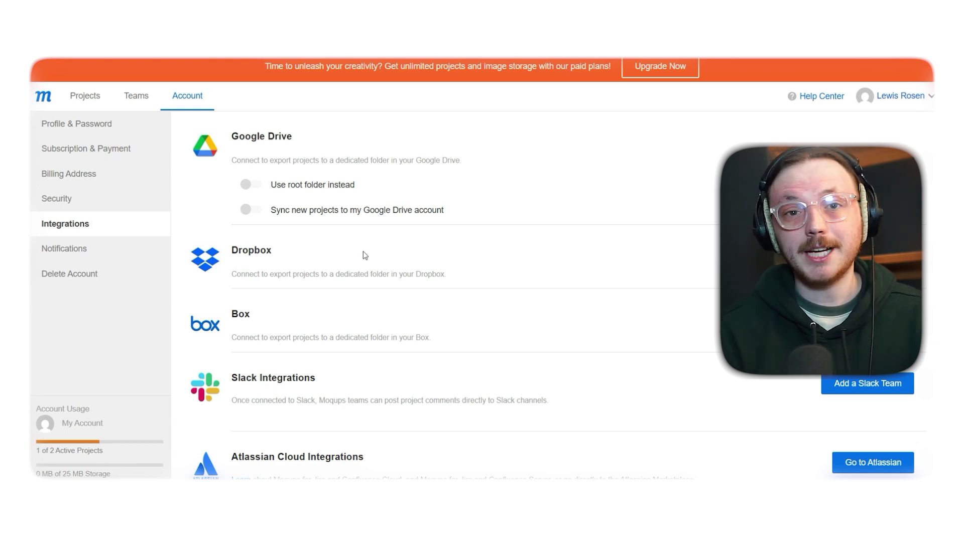
scroll(363, 255, down, 3)
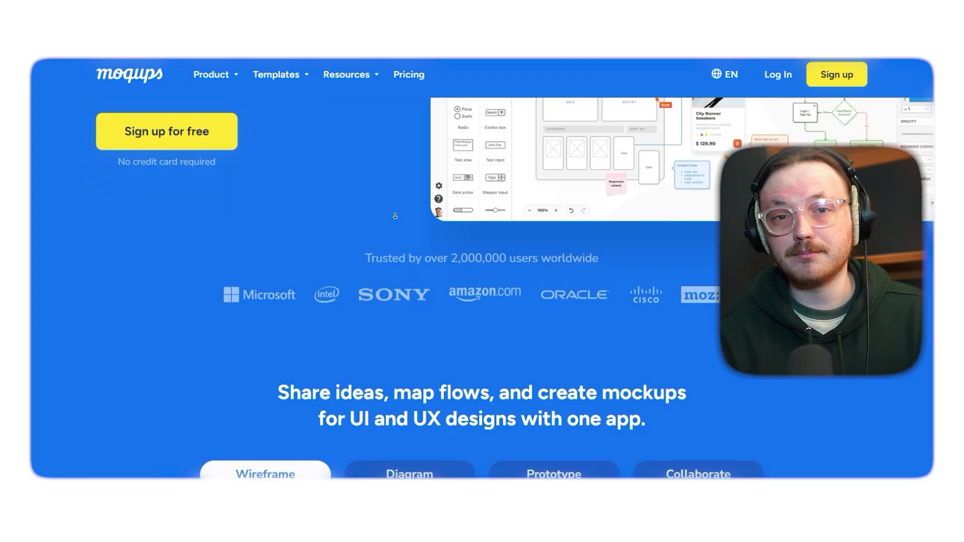
Examine the Moqups homepage for its wireframing features, design tools, team benefits and user testimonials.
scroll(395, 216, down, 5)
scroll(395, 216, down, 6)
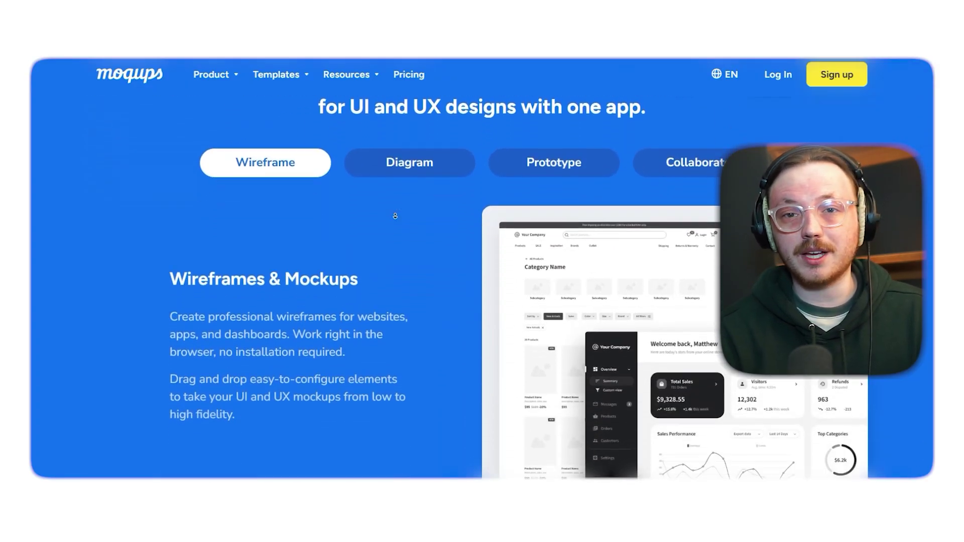
scroll(395, 216, down, 8)
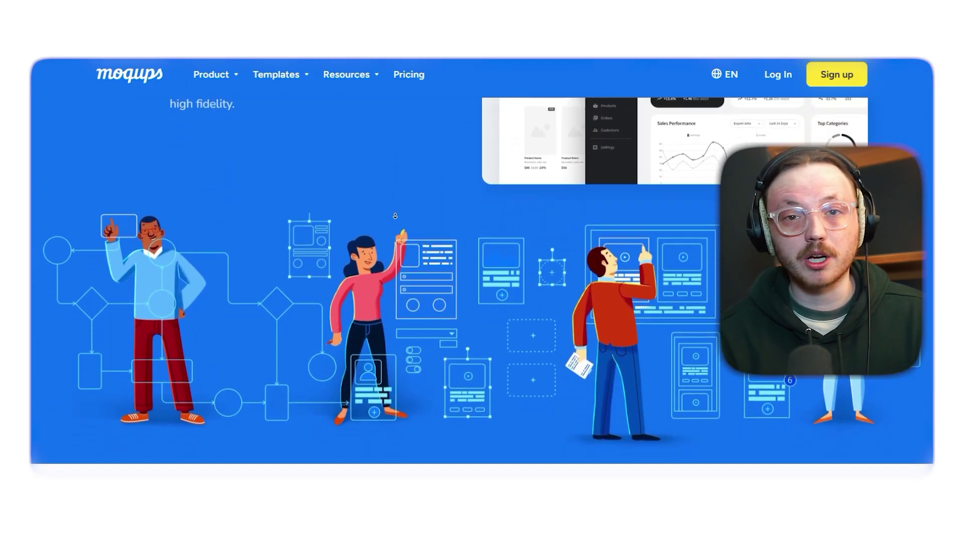
scroll(395, 220, down, 8)
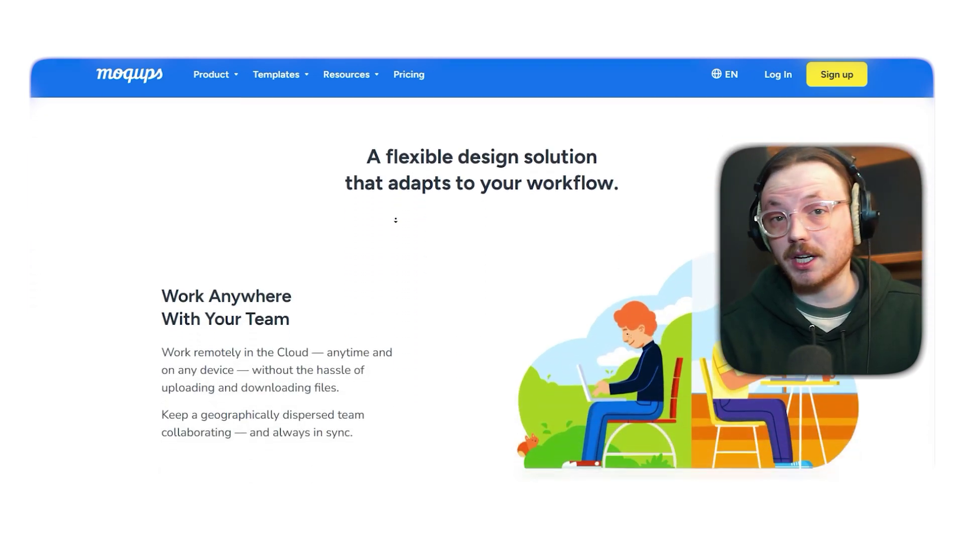
scroll(395, 220, down, 8)
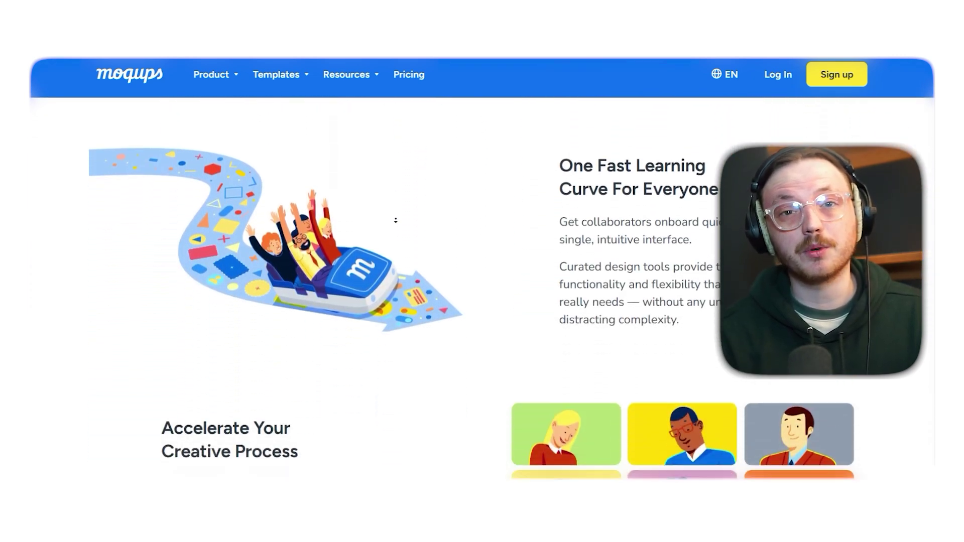
scroll(396, 220, down, 8)
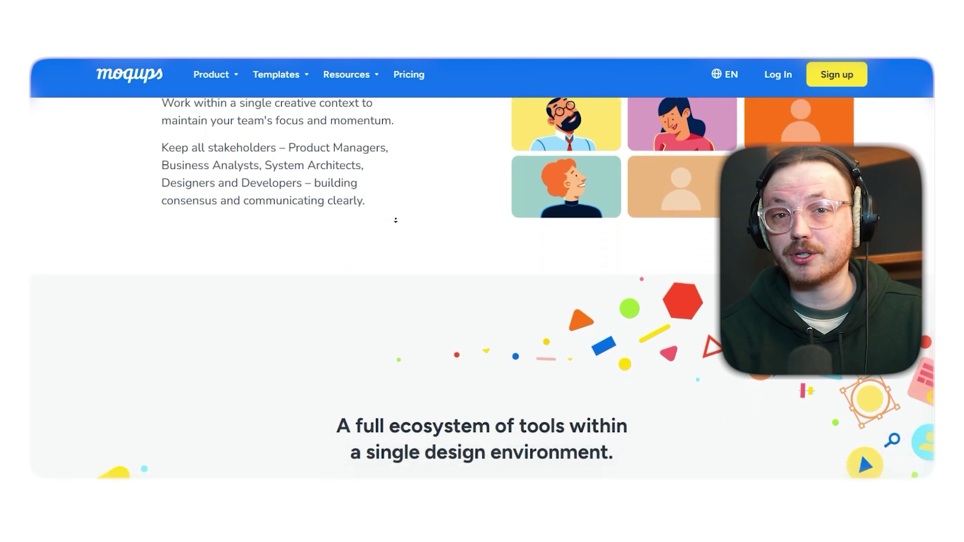
scroll(393, 219, down, 6)
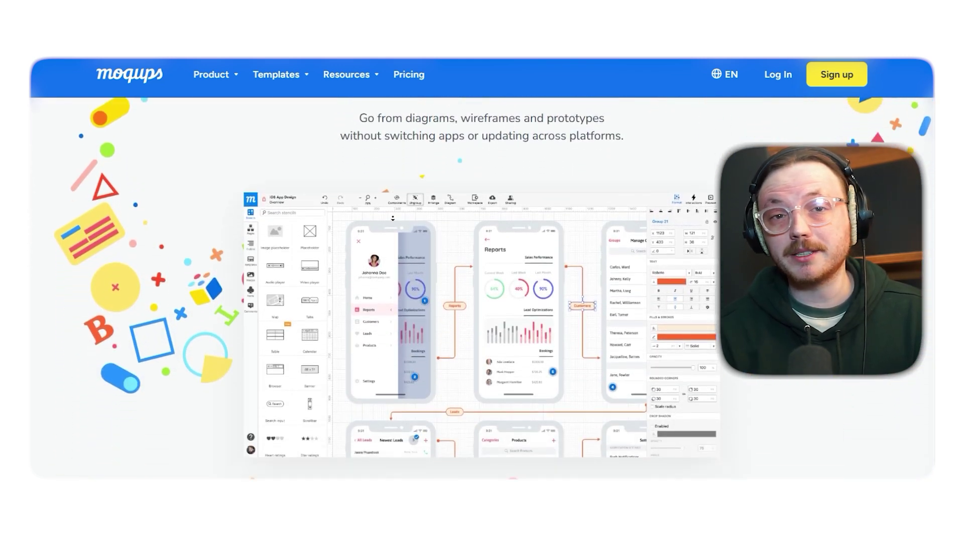
scroll(393, 221, down, 8)
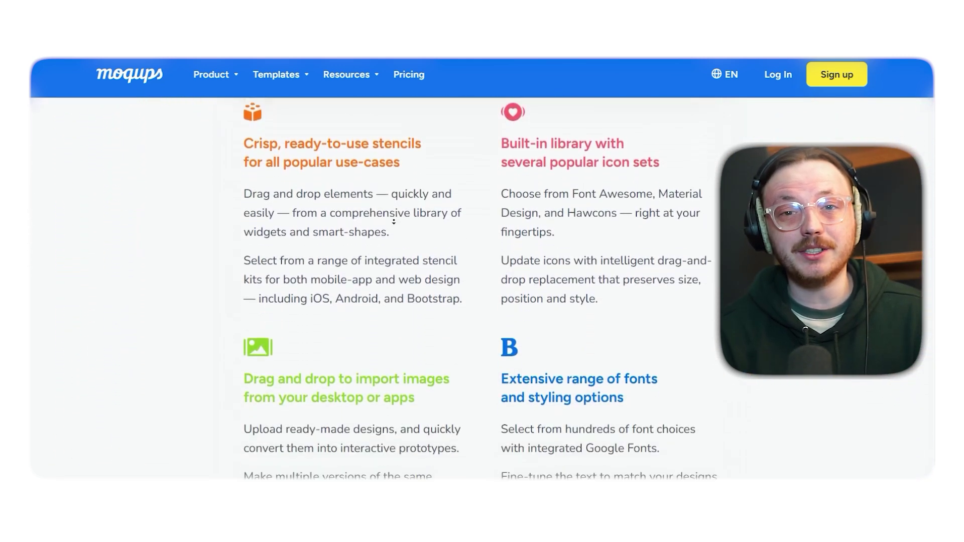
scroll(394, 221, down, 8)
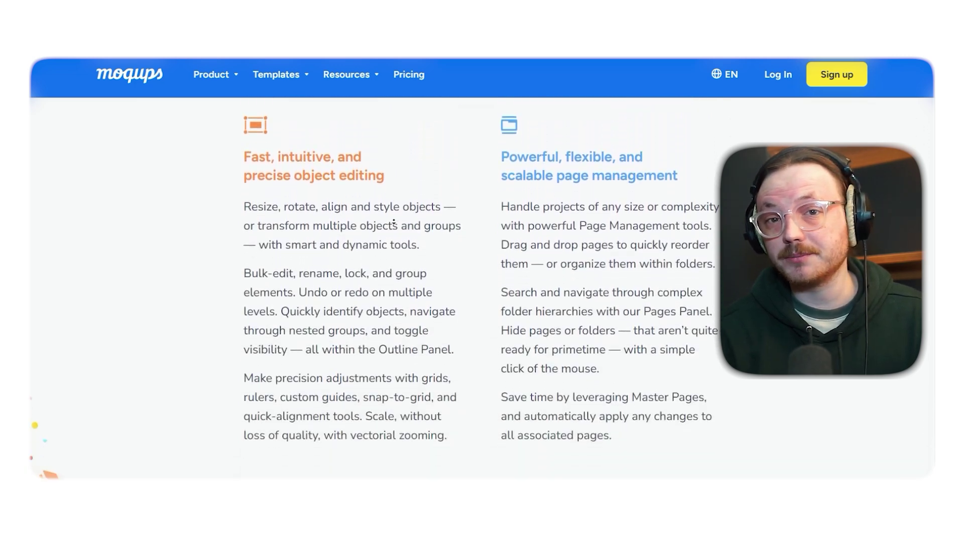
scroll(394, 221, down, 8)
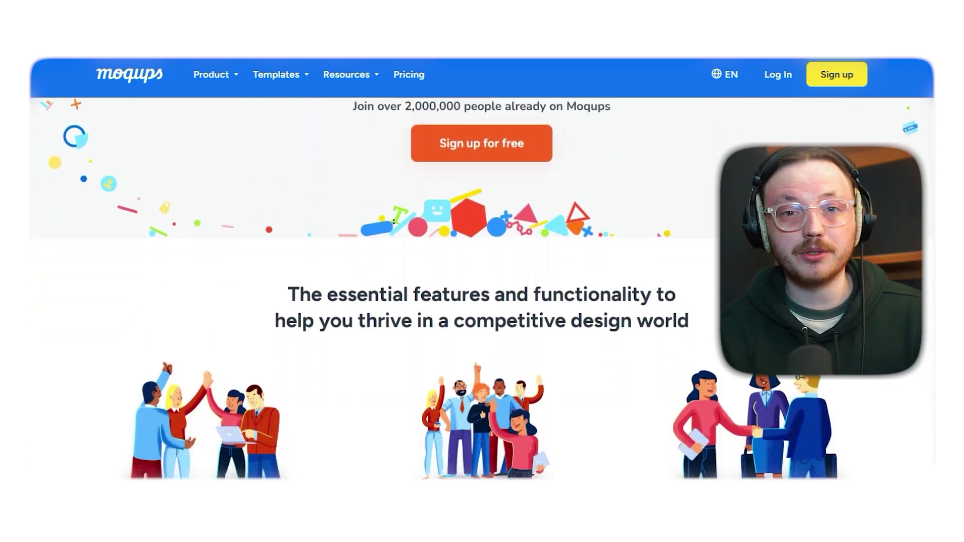
scroll(394, 221, down, 8)
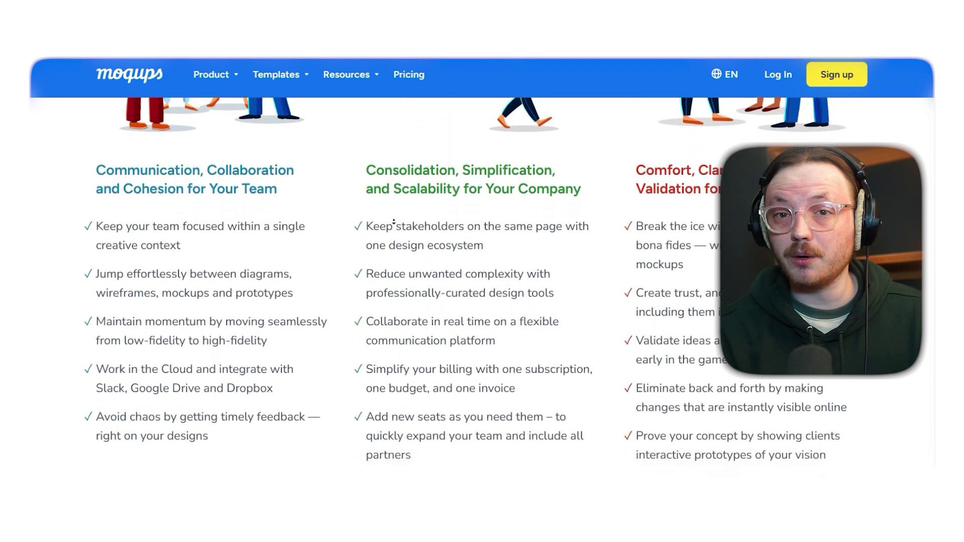
scroll(393, 221, down, 10)
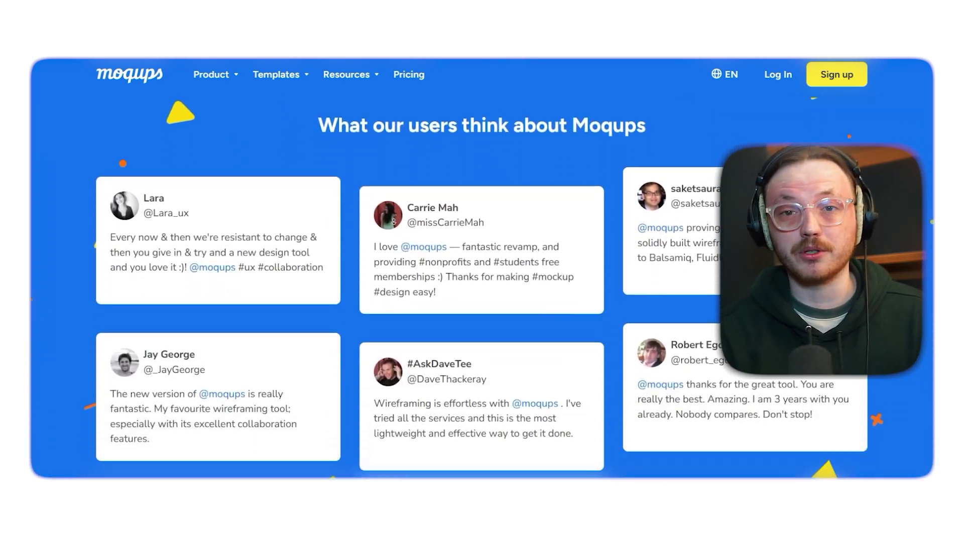
scroll(374, 225, down, 2)
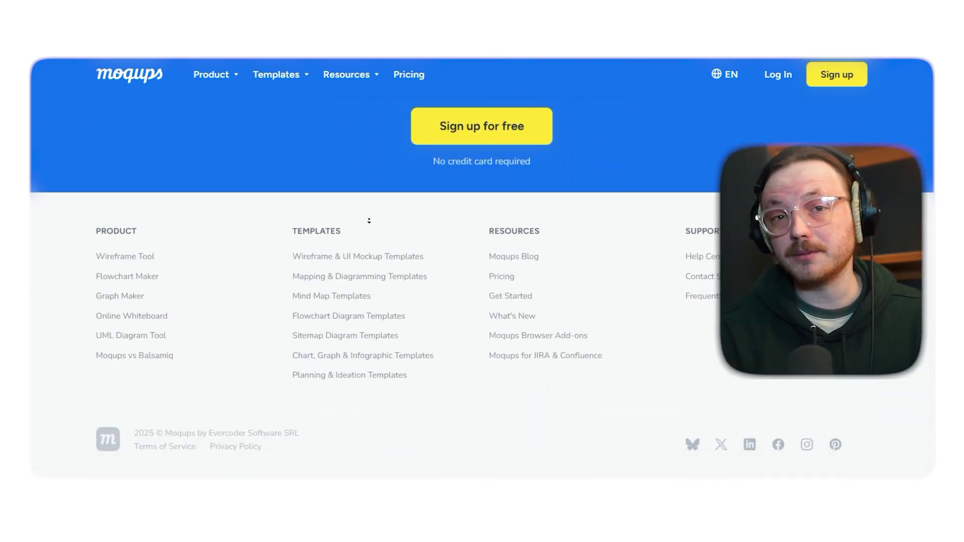
scroll(324, 107, up, 2)
scroll(324, 106, up, 15)
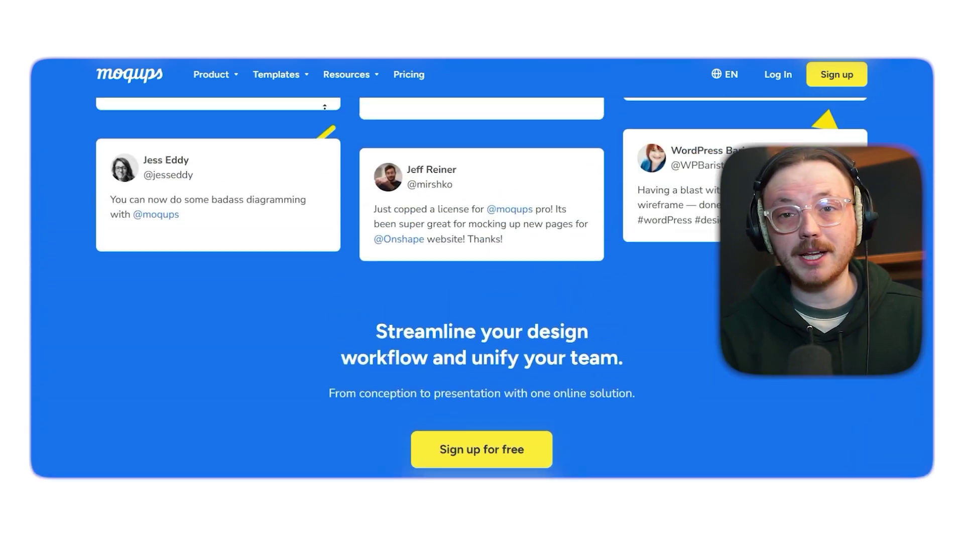
scroll(328, 116, up, 15)
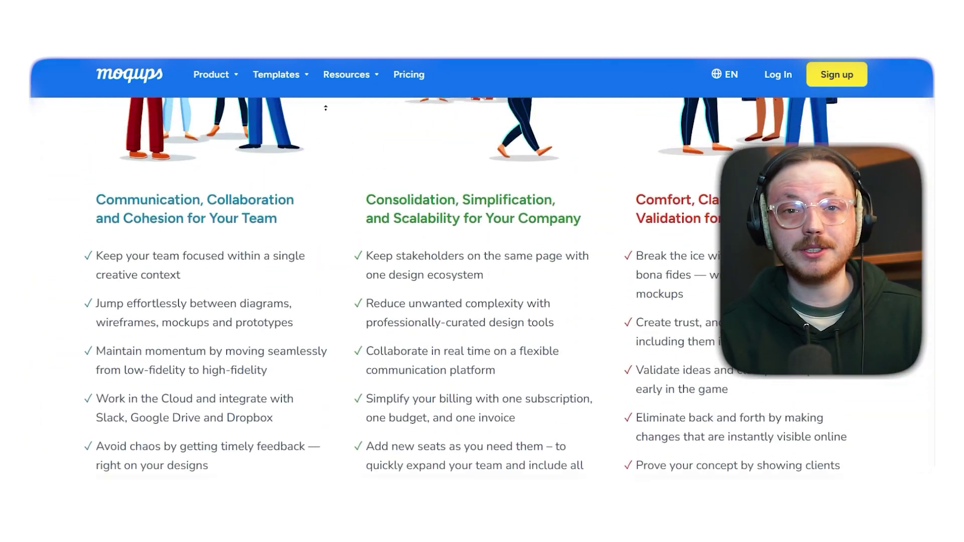
scroll(325, 108, up, 15)
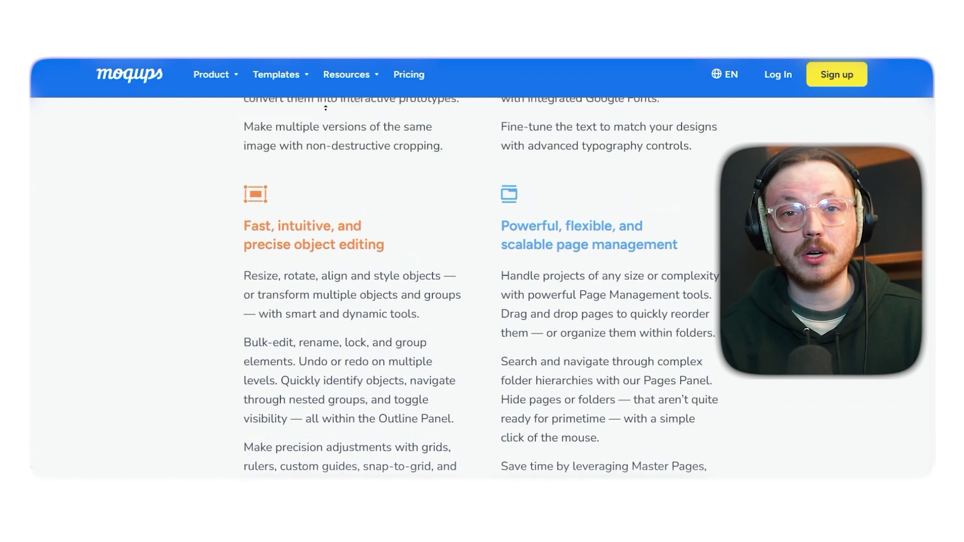
Return to the start of the homepage and review its wireframes and mockups overview, team workflow benefits and single design environment sections again.
scroll(325, 105, up, 3)
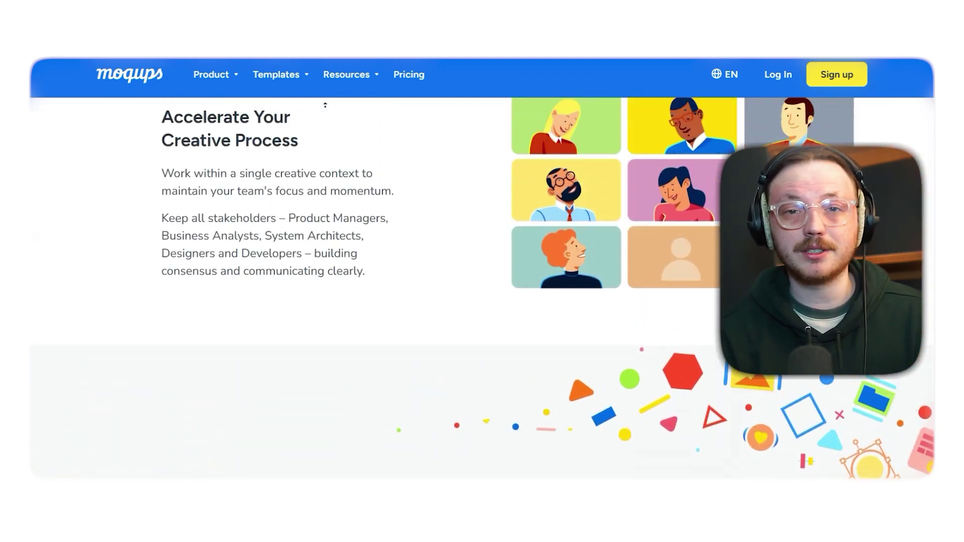
scroll(324, 105, up, 9)
scroll(325, 105, up, 10)
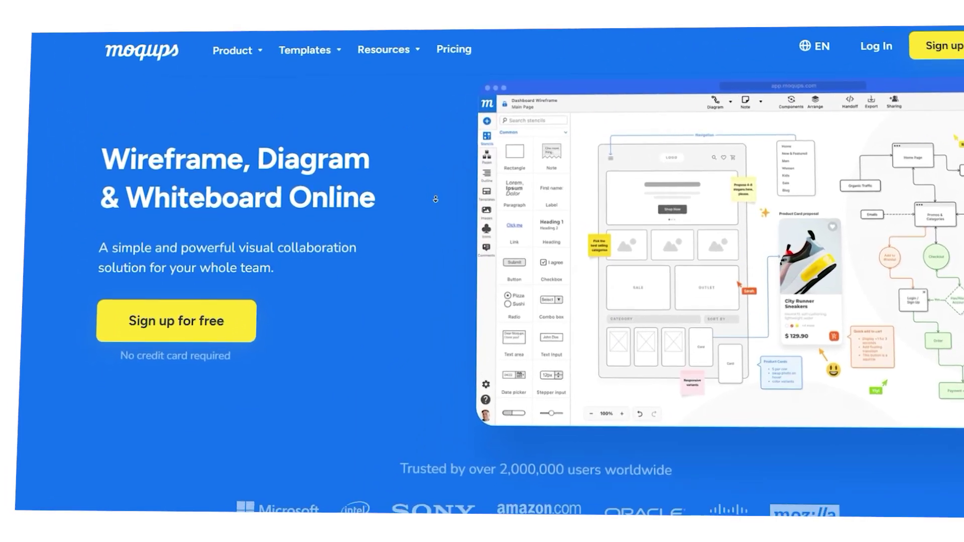
scroll(411, 167, down, 5)
scroll(475, 200, down, 6)
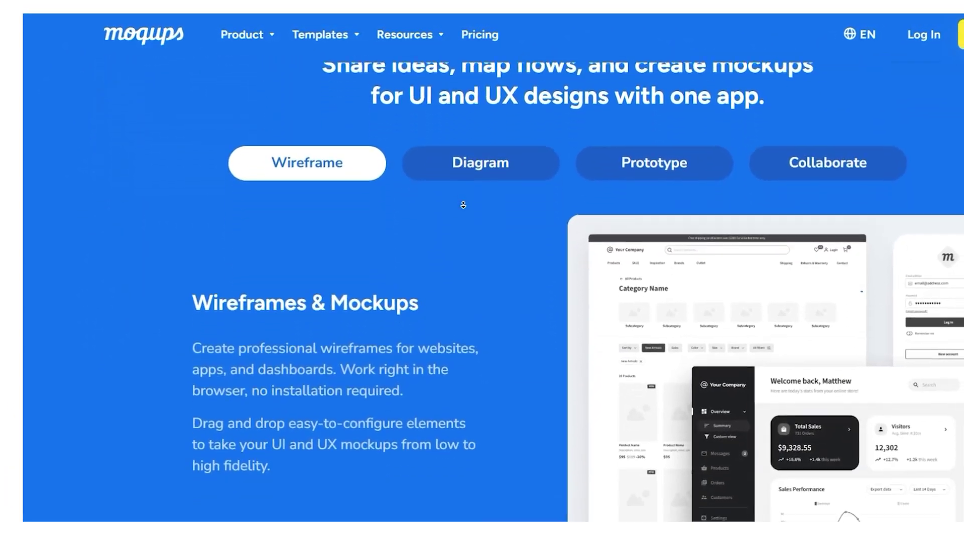
scroll(463, 205, down, 7)
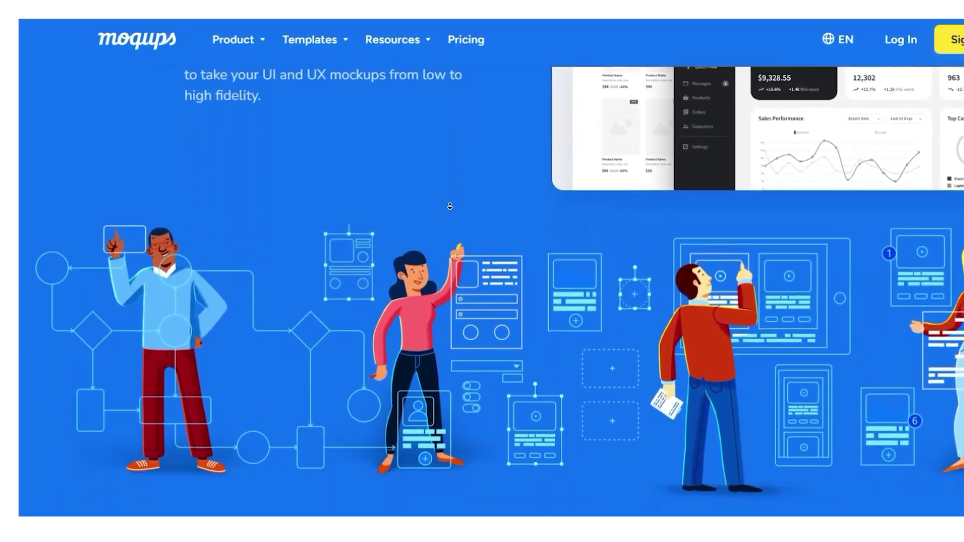
scroll(450, 206, down, 8)
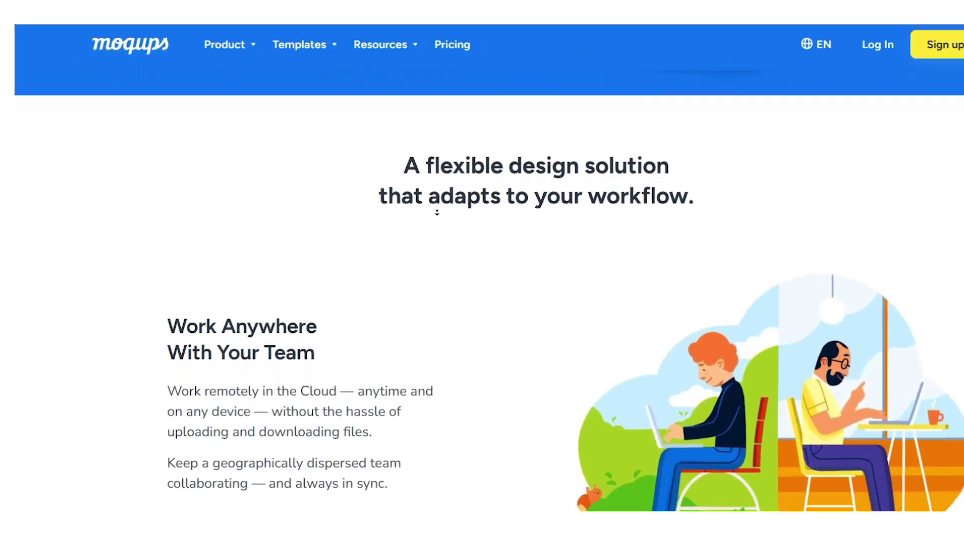
scroll(437, 213, down, 8)
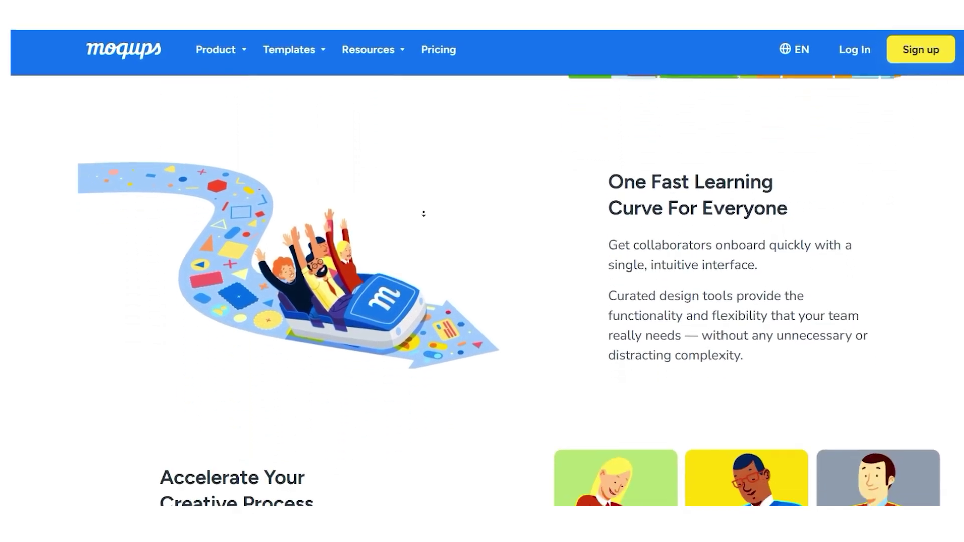
scroll(423, 214, down, 8)
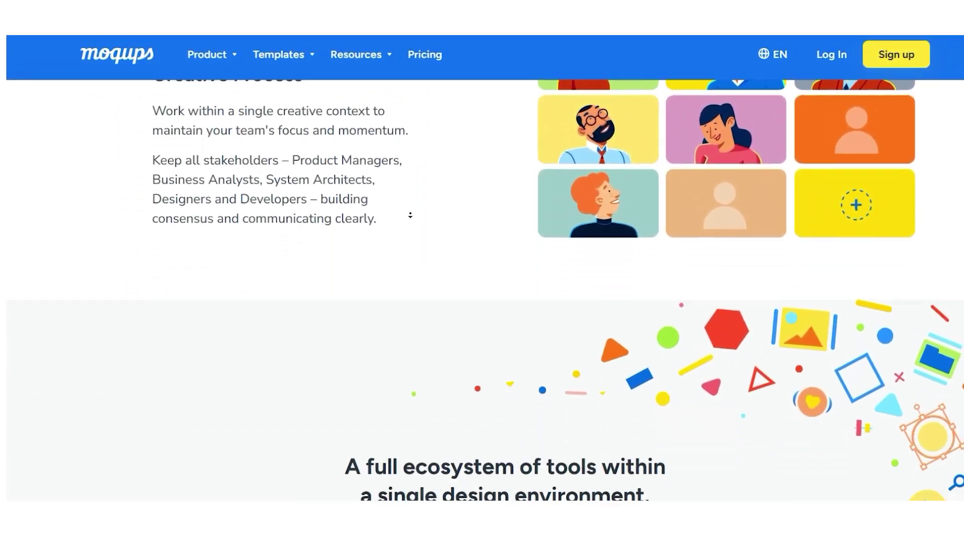
scroll(410, 214, down, 8)
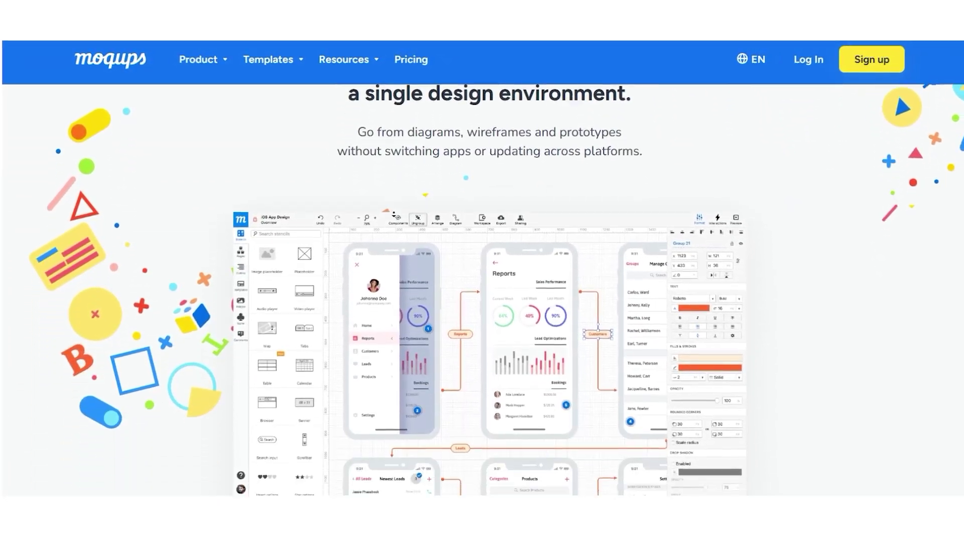
scroll(394, 214, down, 3)
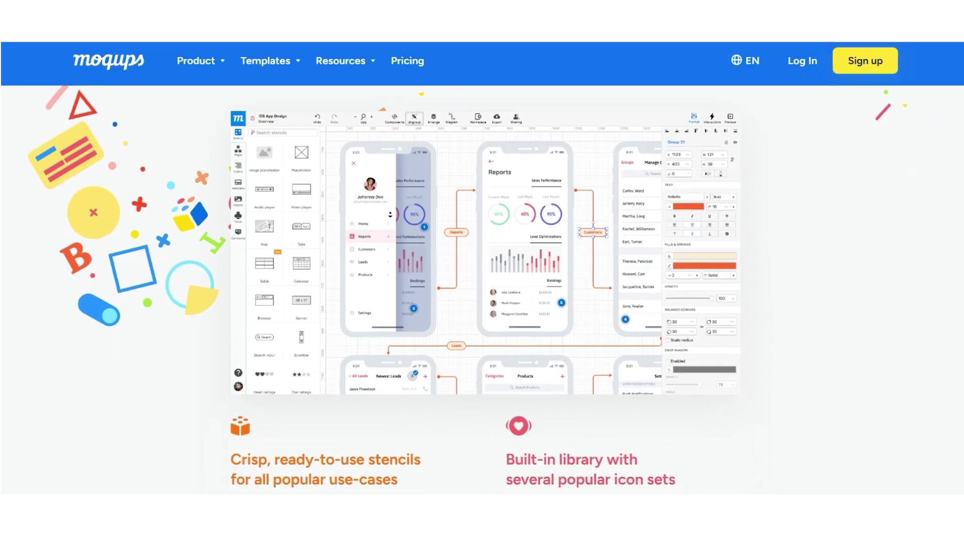